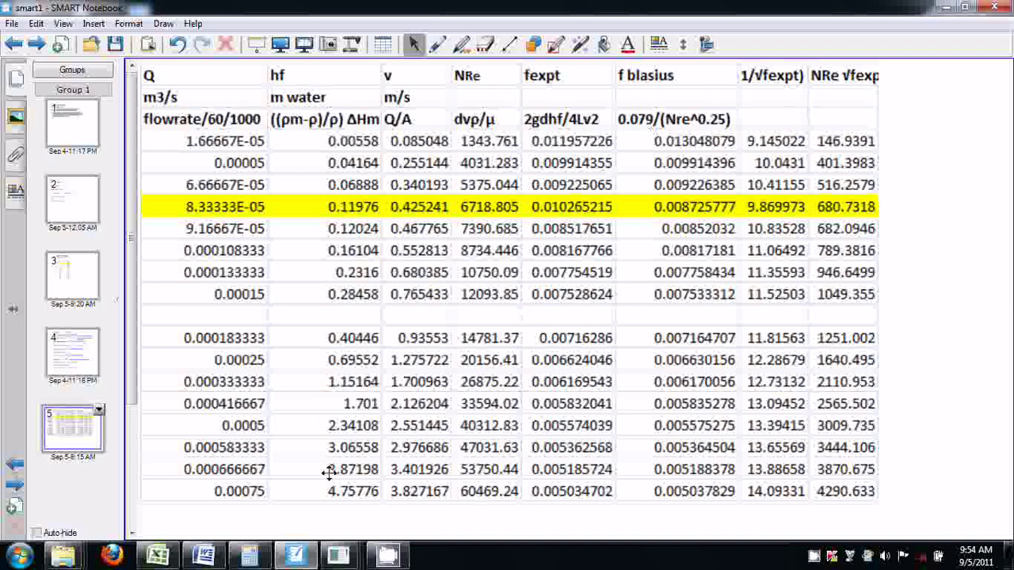
- Switch to the pipes simulator, open its Self Evaluation window at full size and select the CCl4 manometer
{"action": "mouse_move", "coordinate": [344, 558]}
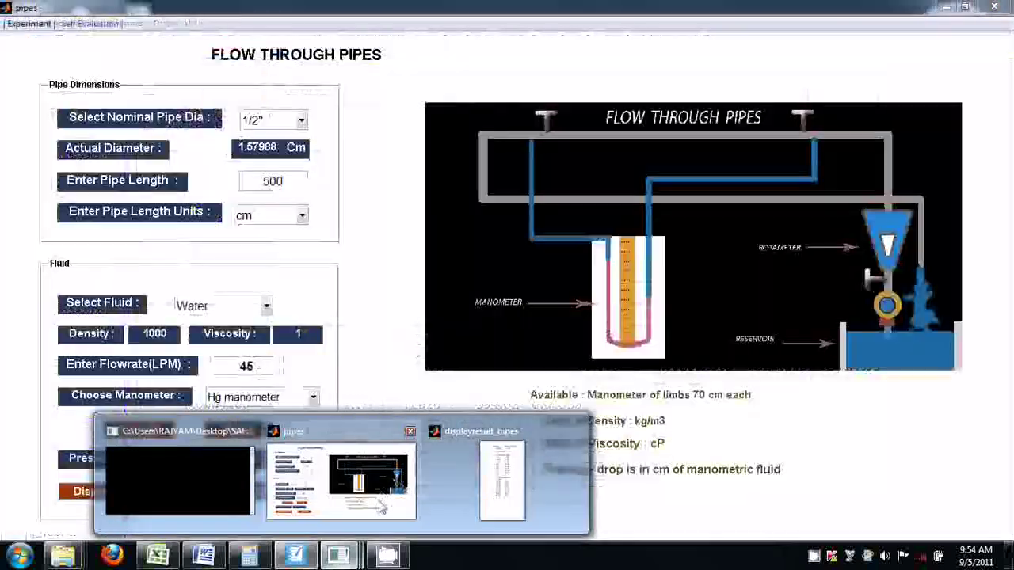
{"action": "left_click", "coordinate": [372, 487]}
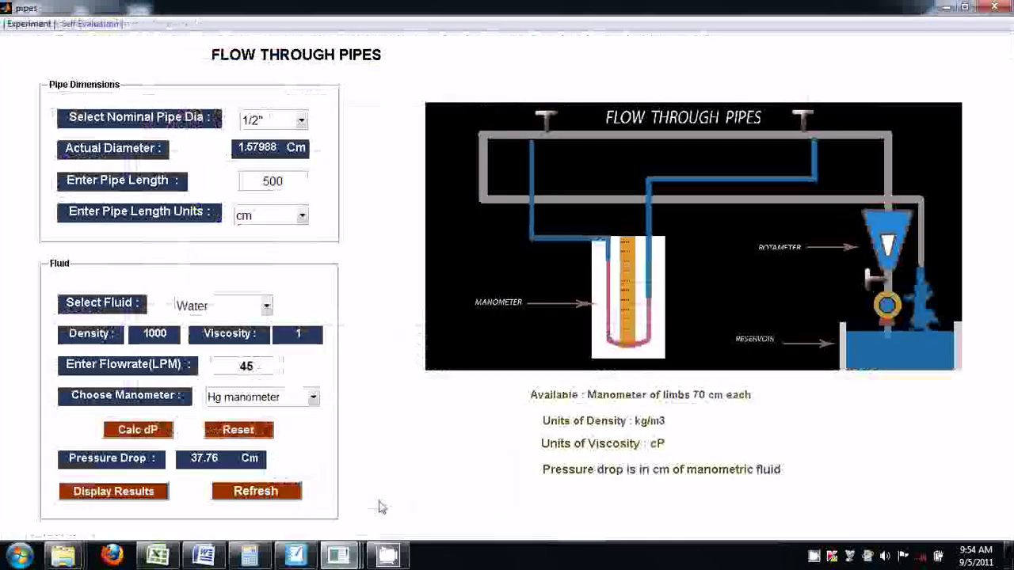
{"action": "left_click", "coordinate": [89, 23]}
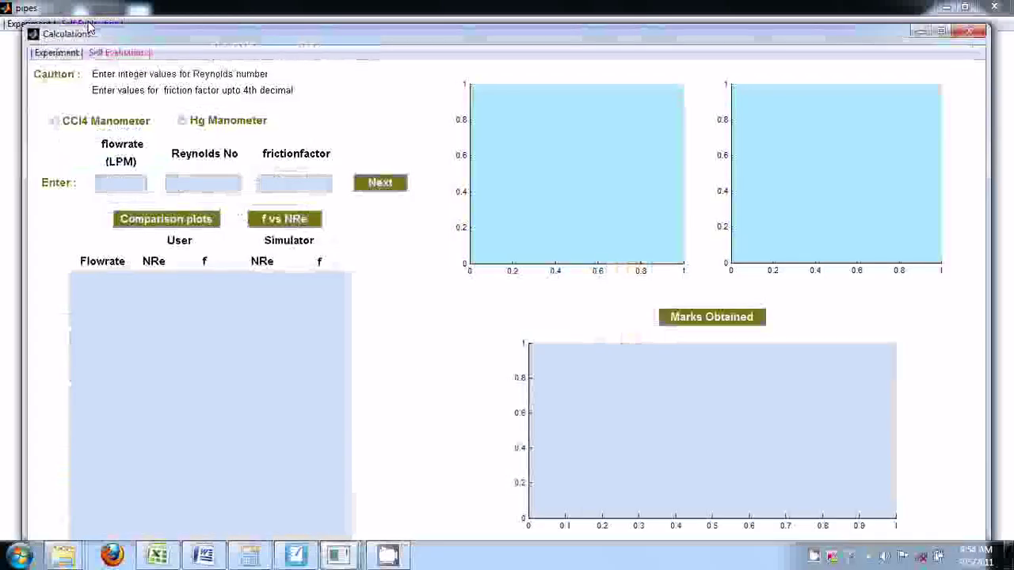
{"action": "left_click", "coordinate": [941, 32]}
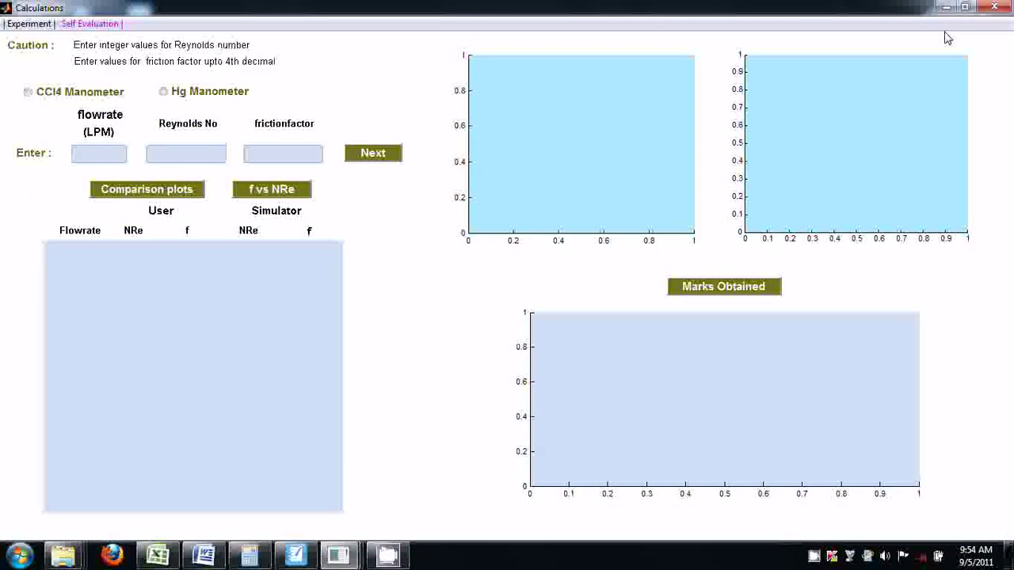
{"action": "left_click", "coordinate": [28, 94]}
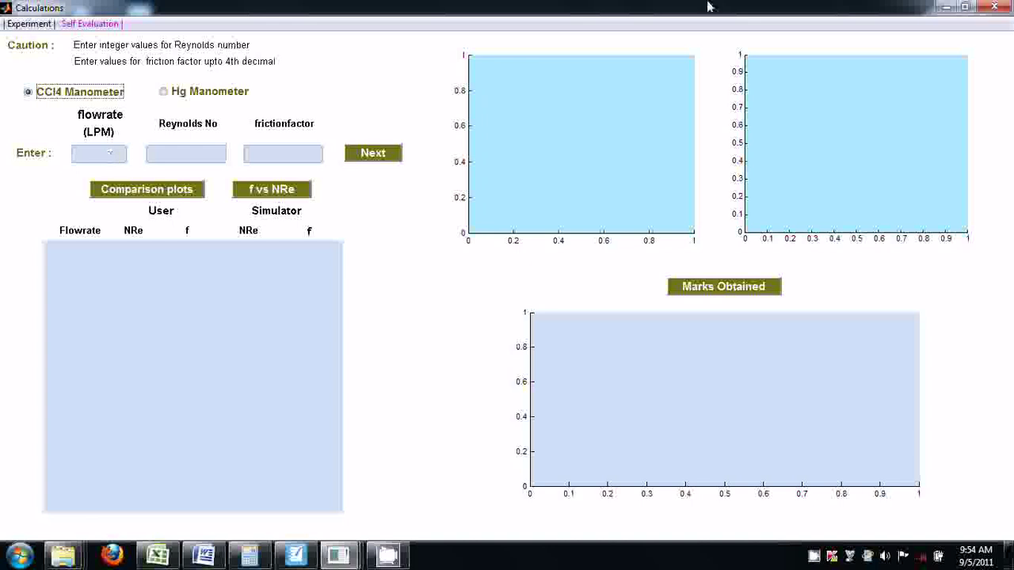
- Narrow the Calculations window's restored size, and place the SMART Notebook results table in a smaller window beside the entry fields
{"action": "left_click", "coordinate": [966, 7]}
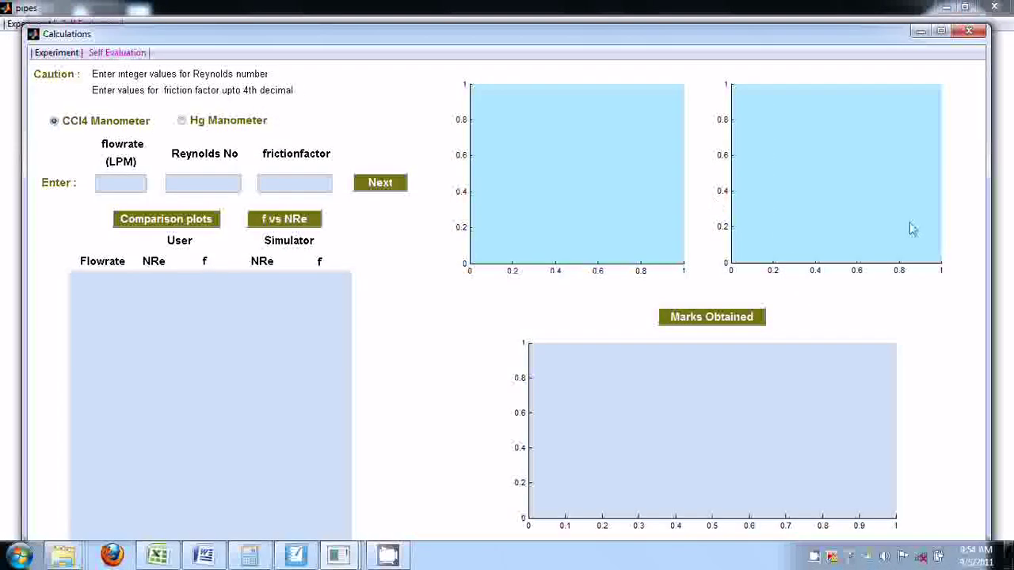
{"action": "left_click_drag", "start_coordinate": [987, 220], "coordinate": [479, 238]}
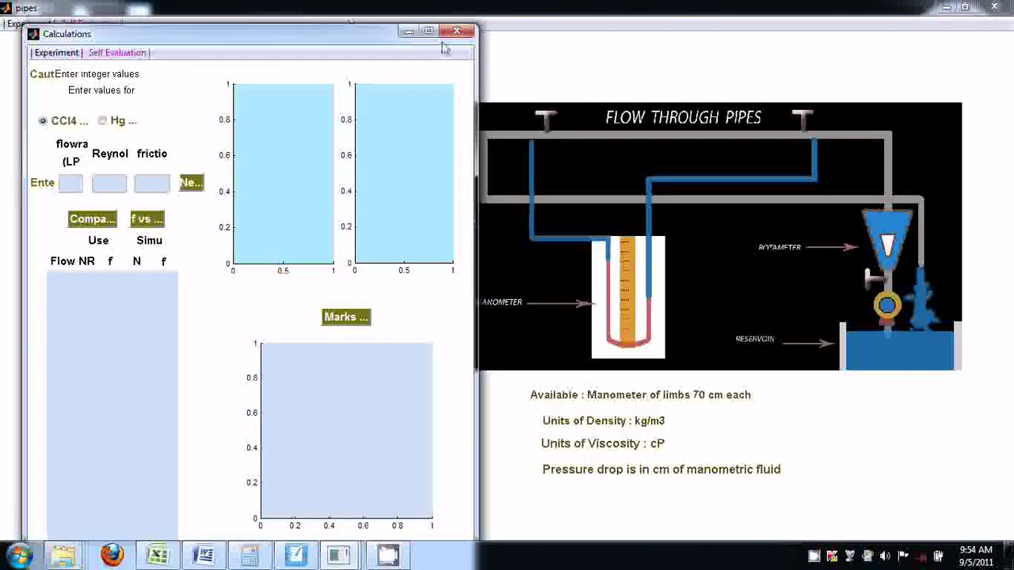
{"action": "left_click", "coordinate": [430, 32]}
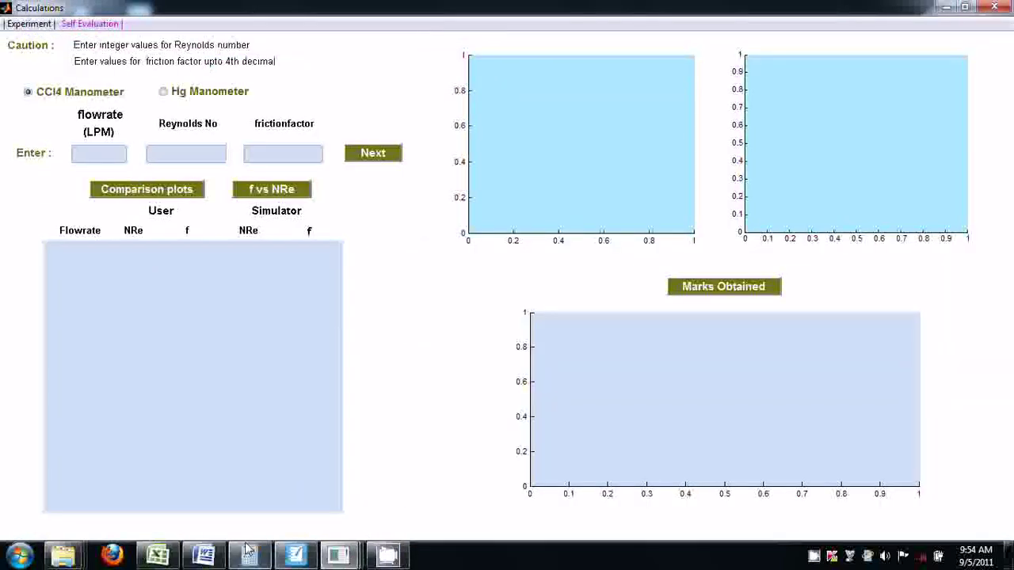
{"action": "left_click", "coordinate": [306, 557]}
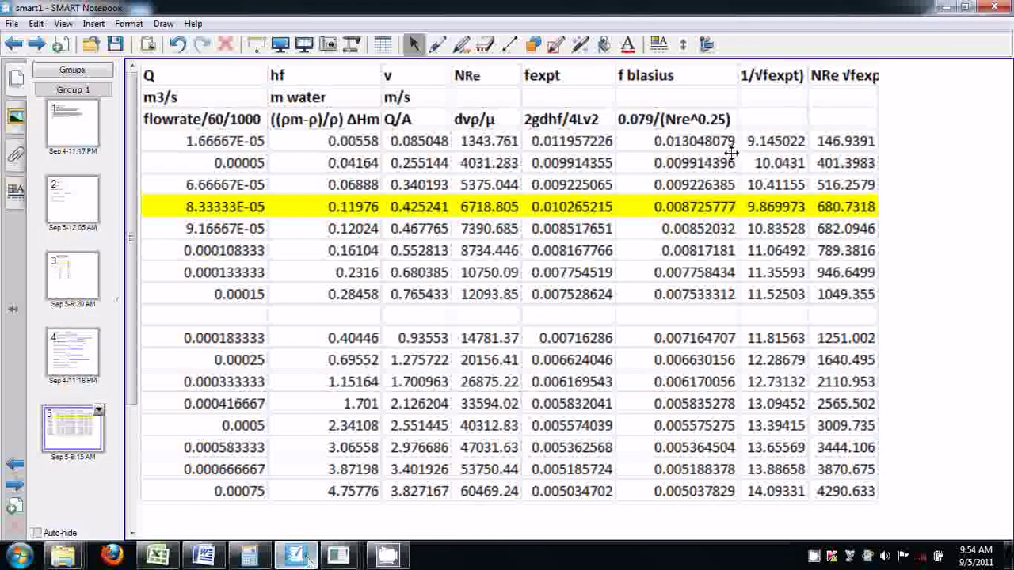
{"action": "left_click", "coordinate": [964, 7]}
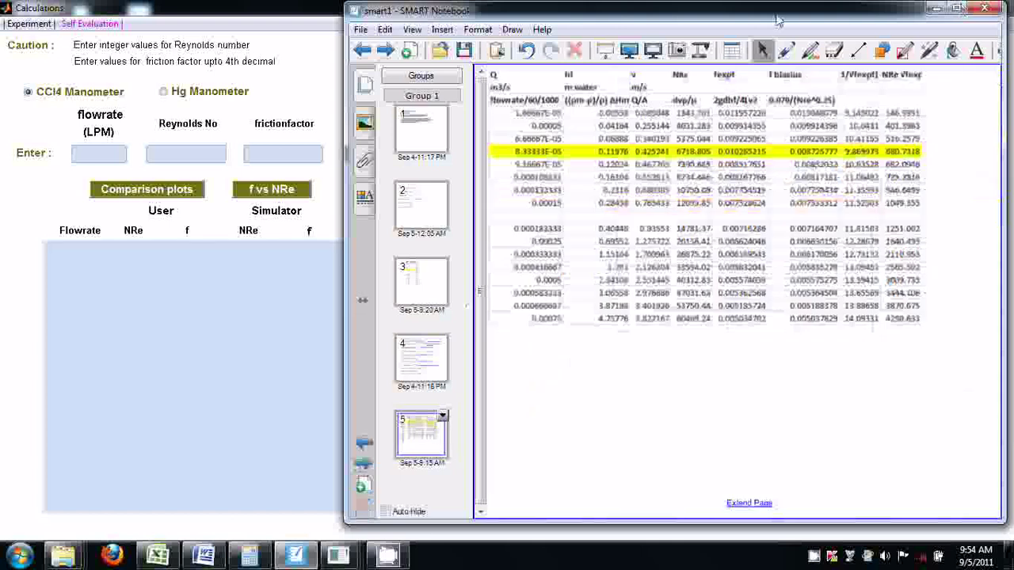
{"action": "left_click_drag", "start_coordinate": [780, 13], "coordinate": [821, 12]}
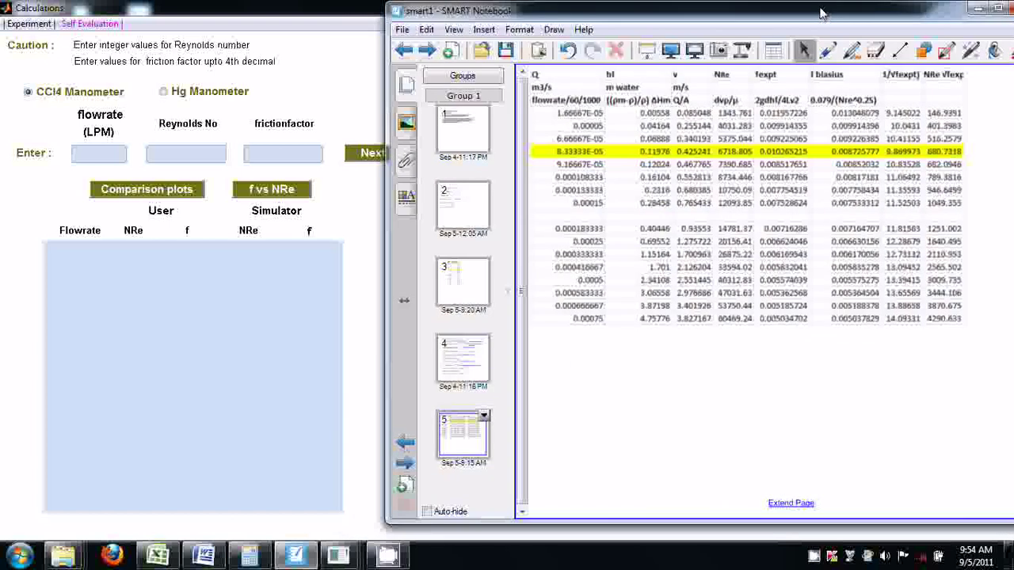
- Enter a flowrate of 1 LPM and fit the reduced Calculations window beside the notebook's results table
{"action": "left_click", "coordinate": [98, 153]}
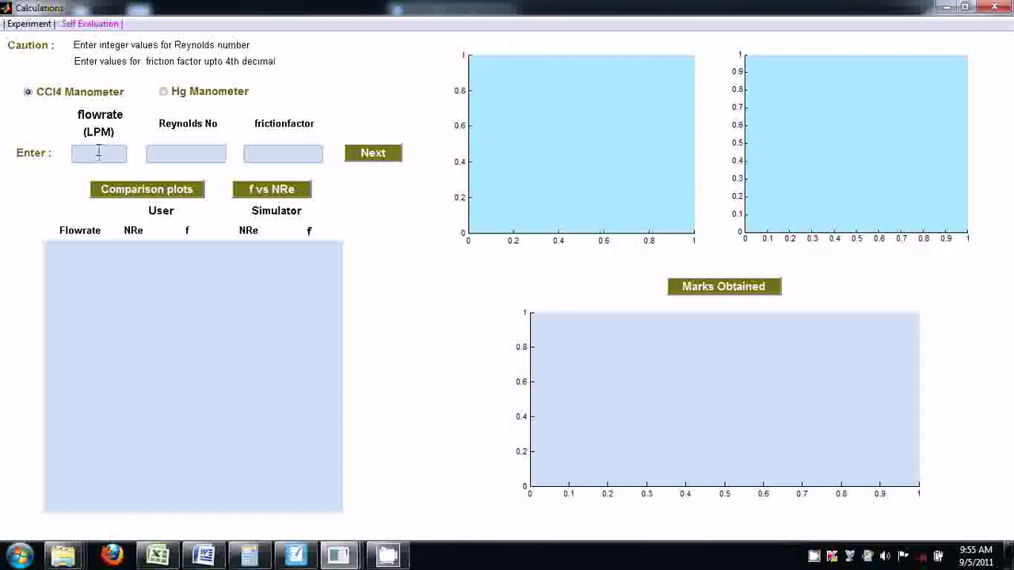
{"action": "type", "text": "1"}
{"action": "left_click", "coordinate": [965, 8]}
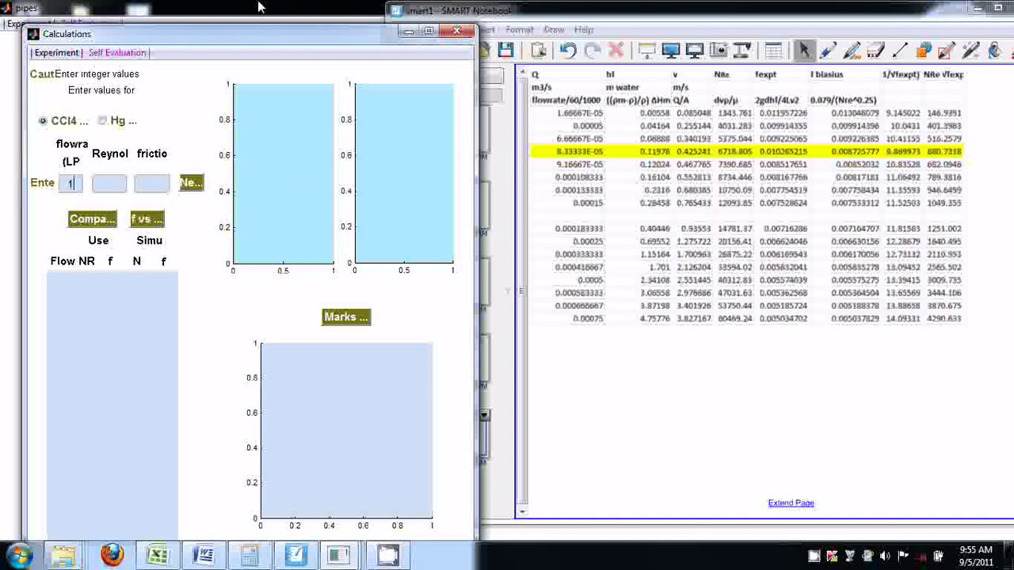
{"action": "mouse_move", "coordinate": [261, 30]}
{"action": "left_mouse_down"}
{"action": "mouse_move", "coordinate": [263, 158]}
{"action": "mouse_move", "coordinate": [248, 46]}
{"action": "left_mouse_up"}
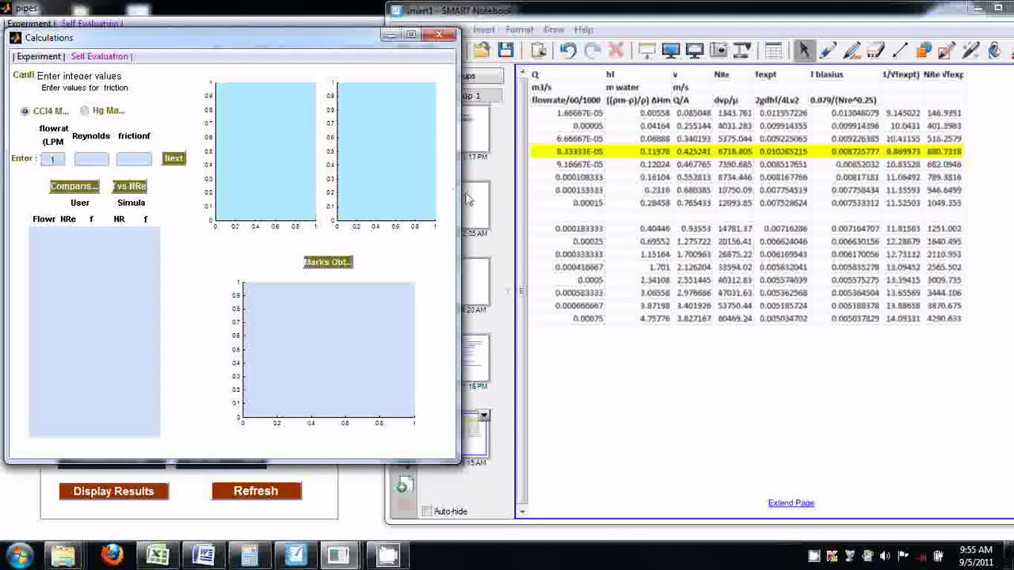
{"action": "left_click_drag", "start_coordinate": [458, 190], "coordinate": [491, 186]}
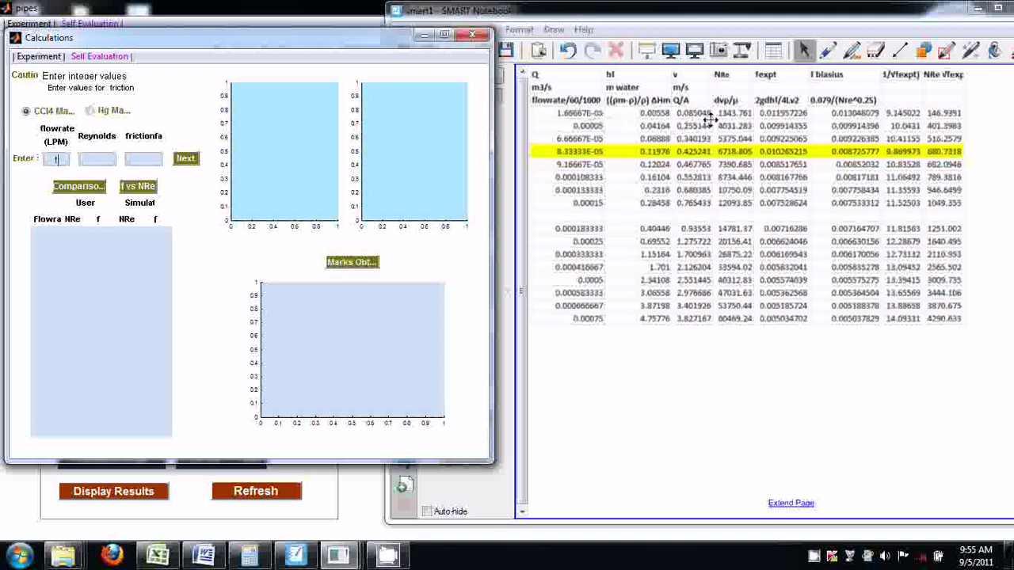
- Complete the first CCl4 reading with Reynolds number 1343 and friction factor 0.0130, and submit it
{"action": "left_click", "coordinate": [103, 158]}
{"action": "type", "text": "1343"}
{"action": "left_click", "coordinate": [145, 157]}
{"action": "type", "text": "0"}
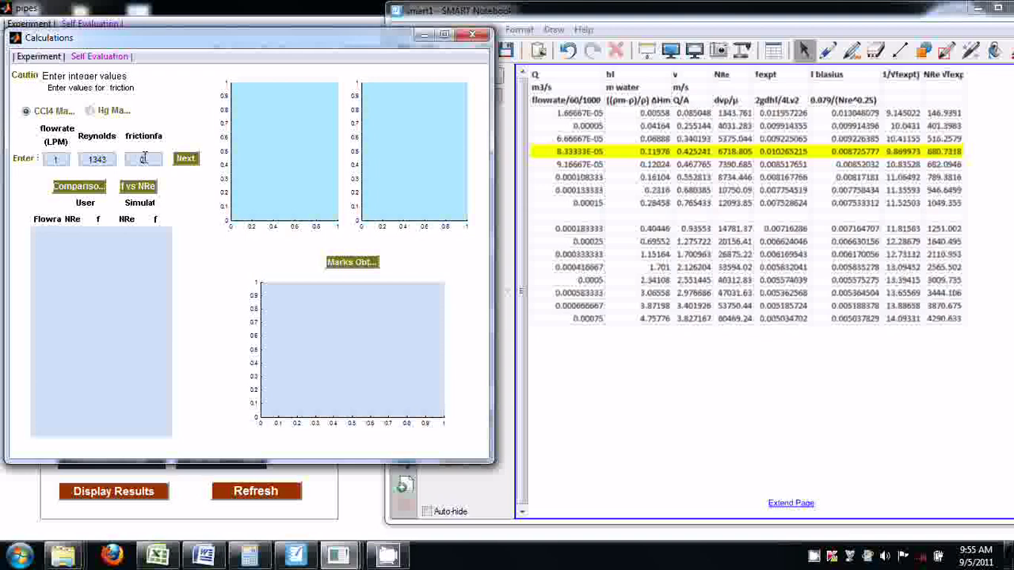
{"action": "type", "text": ".013"}
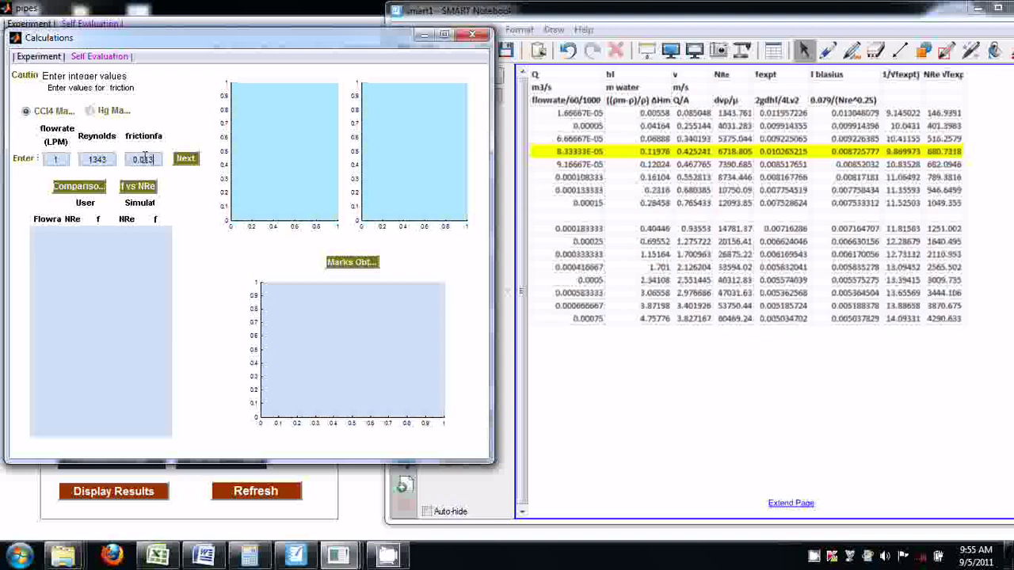
{"action": "type", "text": "0"}
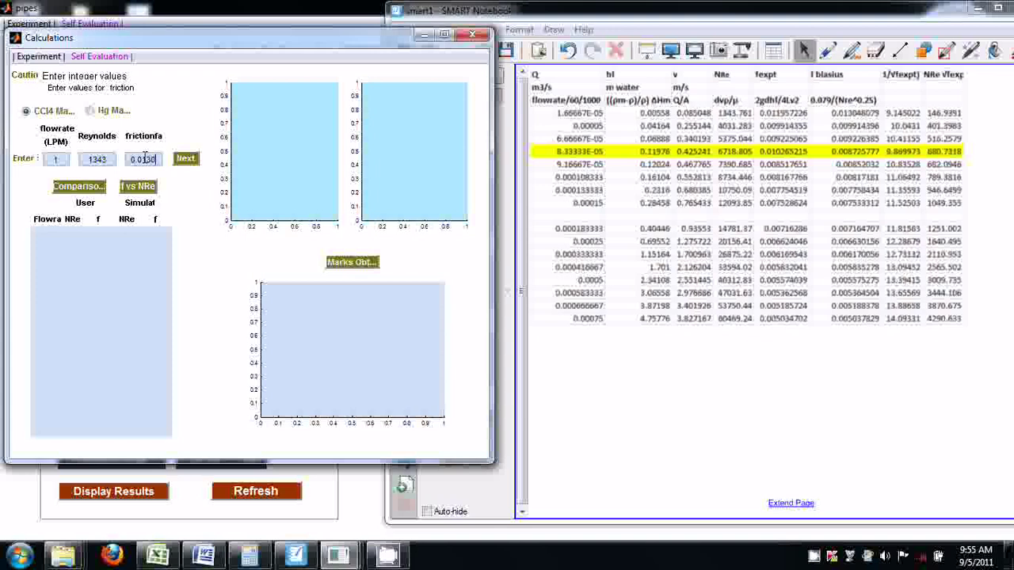
{"action": "left_click", "coordinate": [185, 159]}
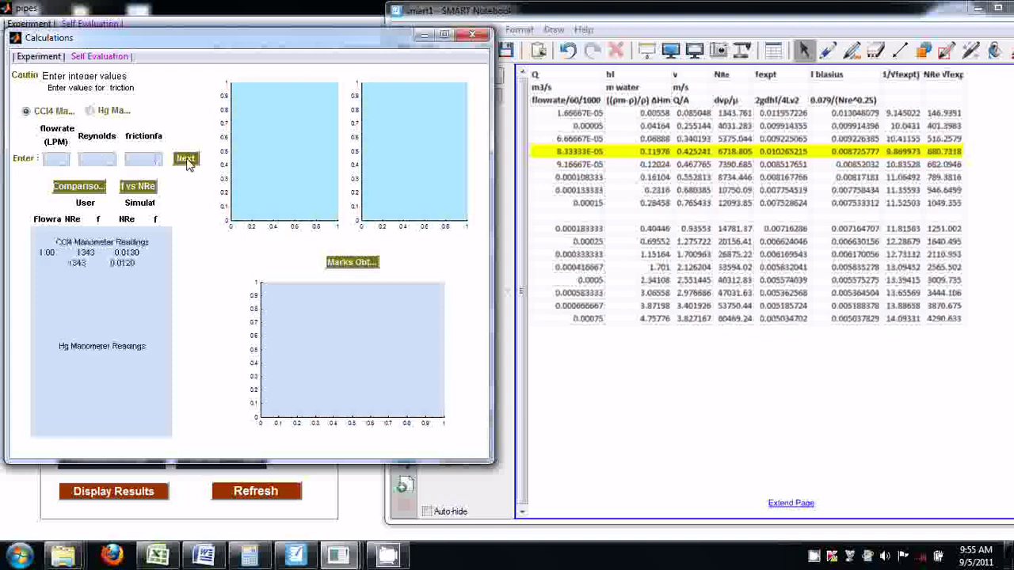
- Submit a CCl4 reading with flowrate 3 LPM, Reynolds number 4031 and friction factor 0.0099
{"action": "left_click", "coordinate": [60, 161]}
{"action": "type", "text": "3"}
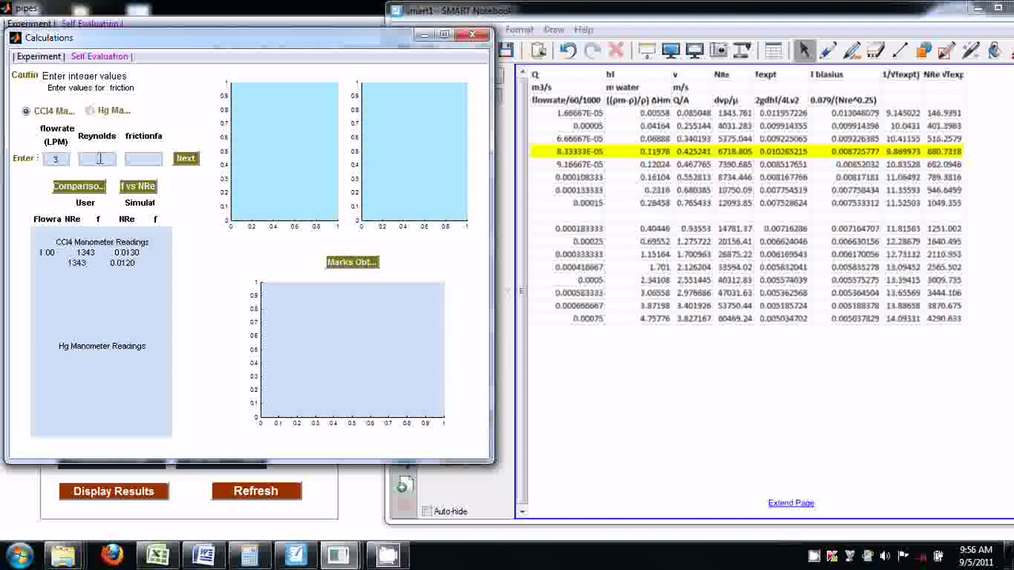
{"action": "left_click", "coordinate": [99, 158]}
{"action": "type", "text": "4031"}
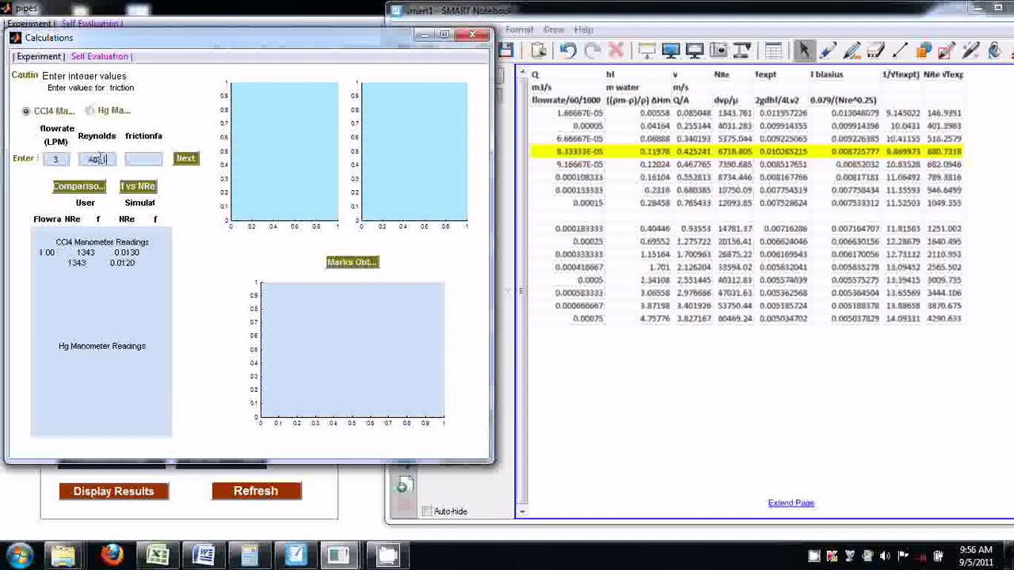
{"action": "left_click", "coordinate": [143, 160]}
{"action": "type", "text": "0.0099"}
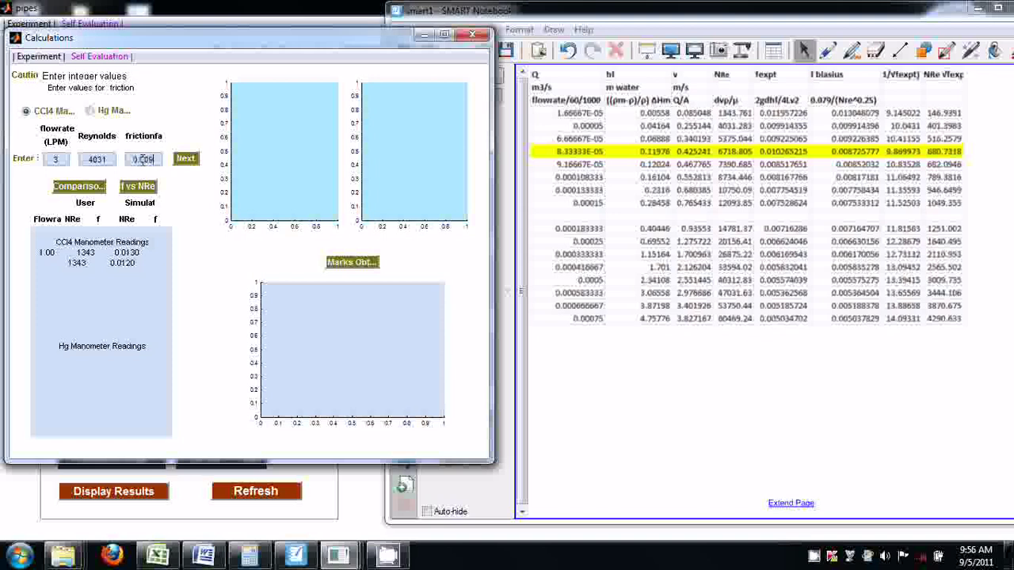
{"action": "left_click", "coordinate": [185, 160]}
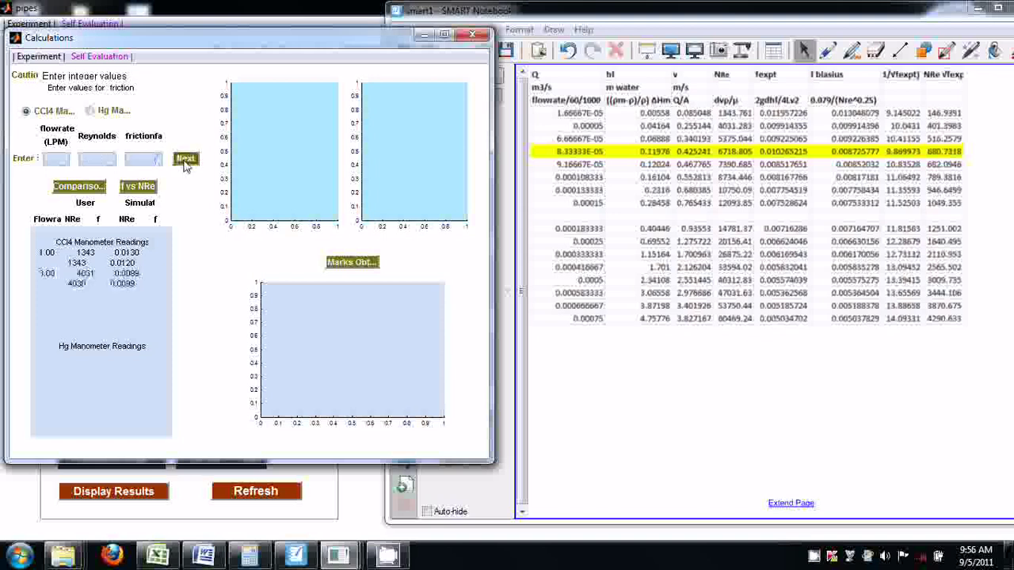
- Submit a CCl4 reading with flowrate 4 LPM, Reynolds number 5375 and friction factor 0.0092
{"action": "left_click", "coordinate": [52, 159]}
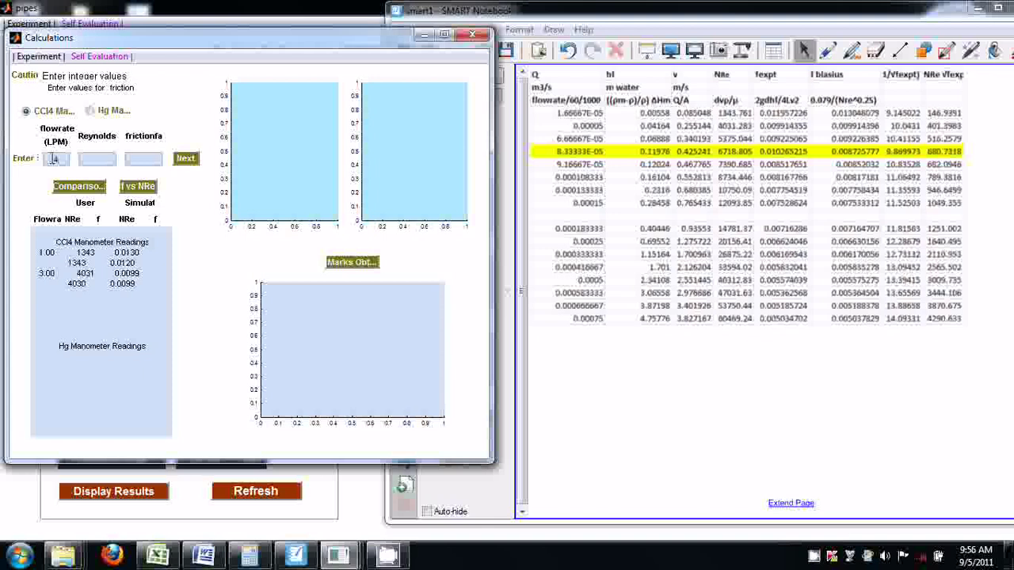
{"action": "type", "text": "4"}
{"action": "left_click", "coordinate": [99, 161]}
{"action": "type", "text": "5375"}
{"action": "left_click", "coordinate": [145, 161]}
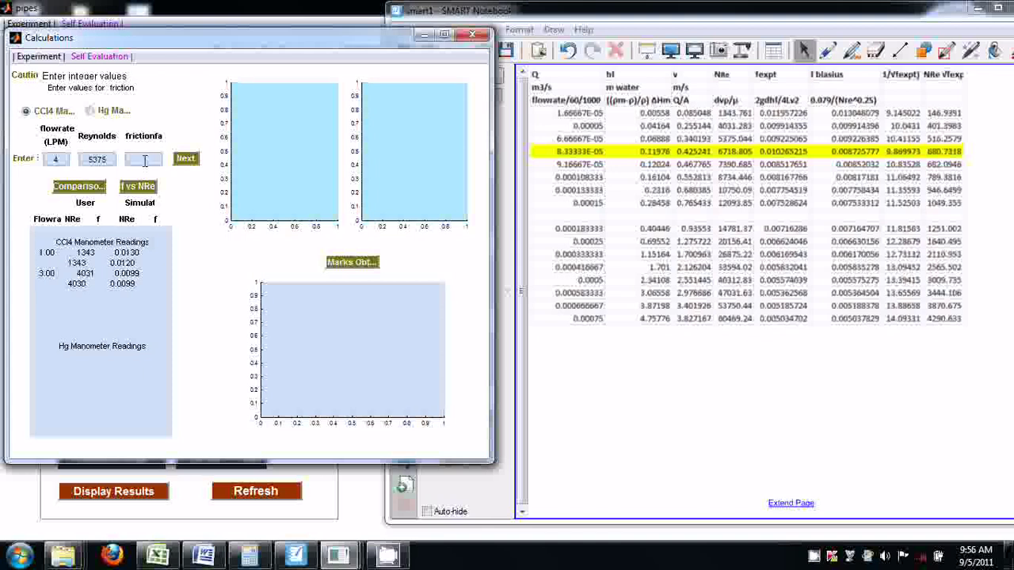
{"action": "type", "text": "0.0092"}
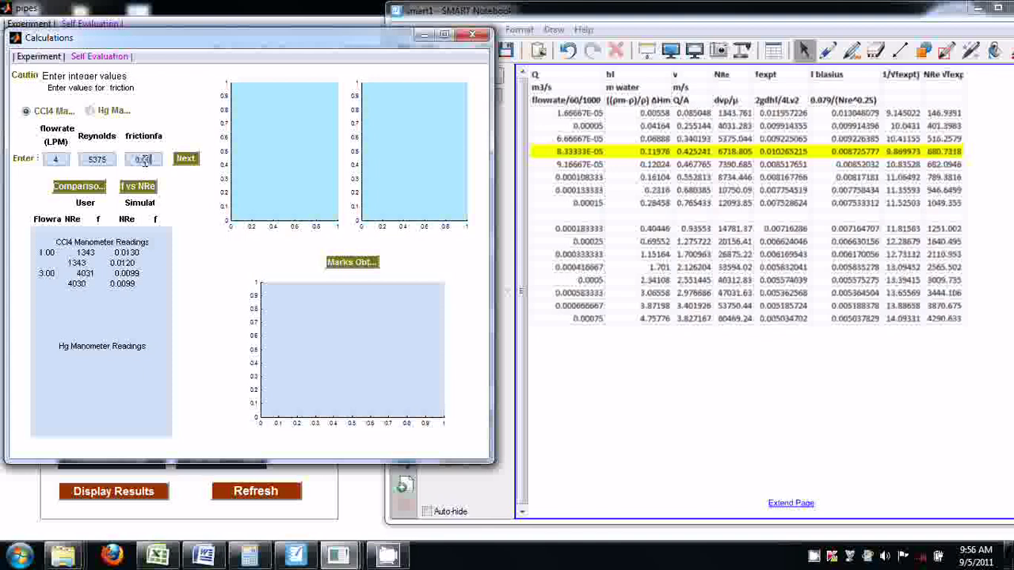
{"action": "left_click", "coordinate": [187, 160]}
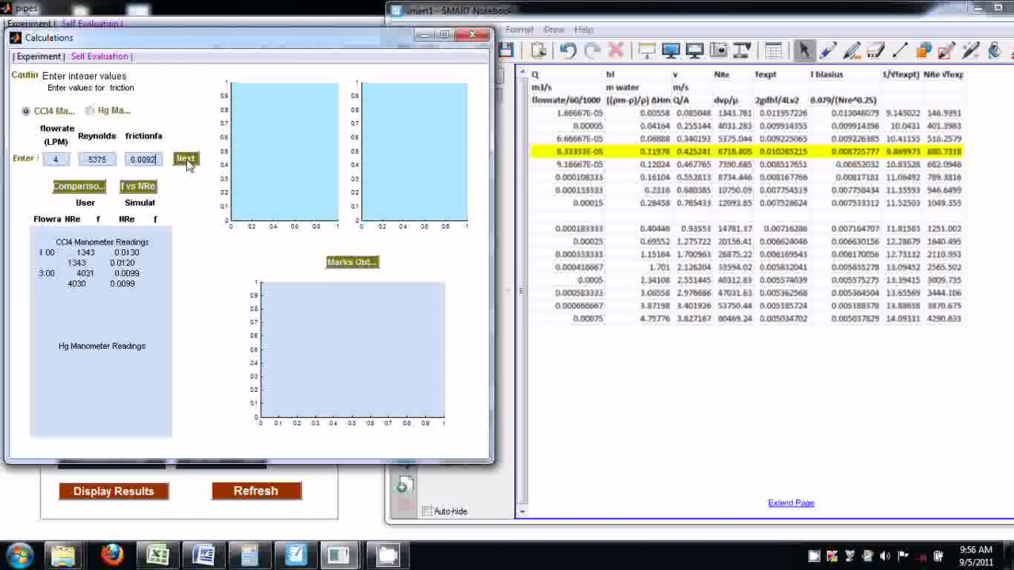
- Submit a CCl4 reading with flowrate 5 LPM, Reynolds number 6719 and friction factor 0.0087
{"action": "left_click", "coordinate": [58, 159]}
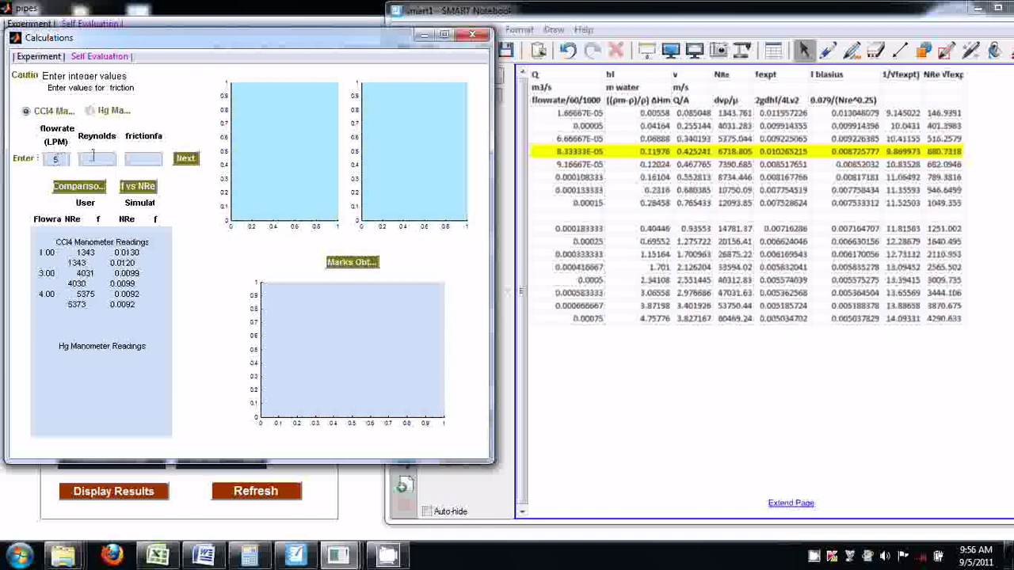
{"action": "type", "text": "5"}
{"action": "type", "text": "67"}
{"action": "type", "text": "1"}
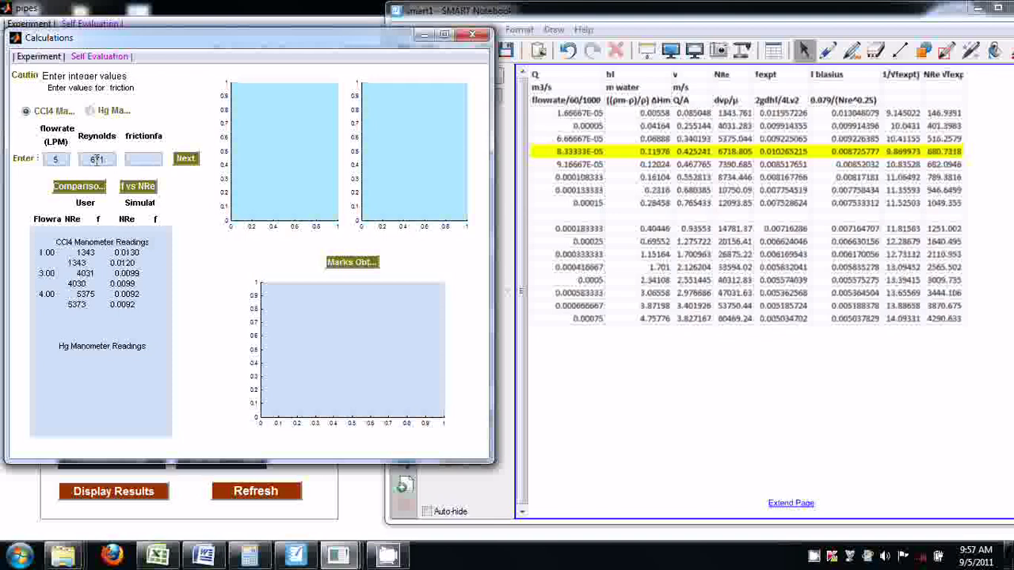
{"action": "type", "text": "9"}
{"action": "left_click", "coordinate": [150, 161]}
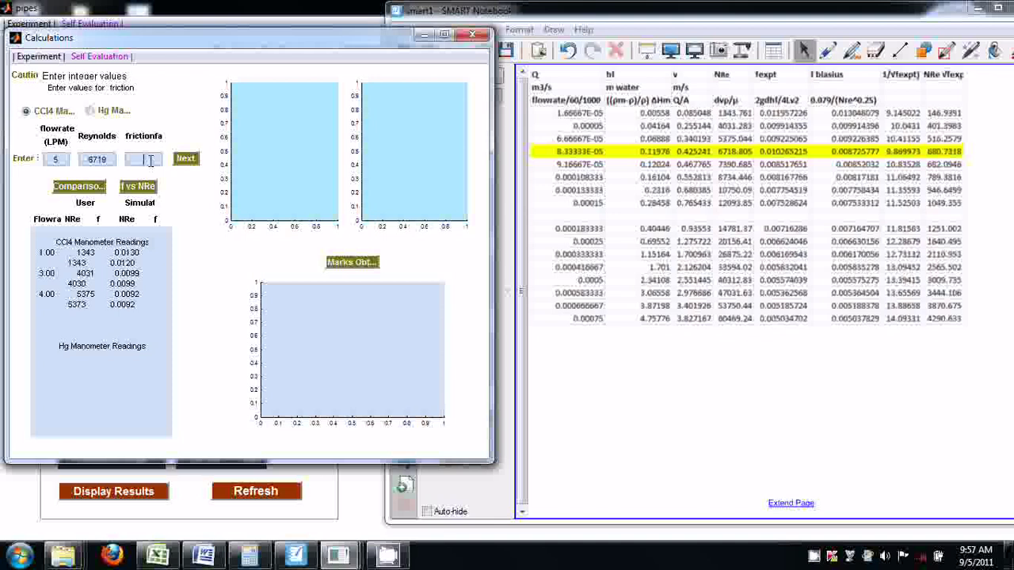
{"action": "type", "text": "0.0087"}
{"action": "left_click", "coordinate": [189, 160]}
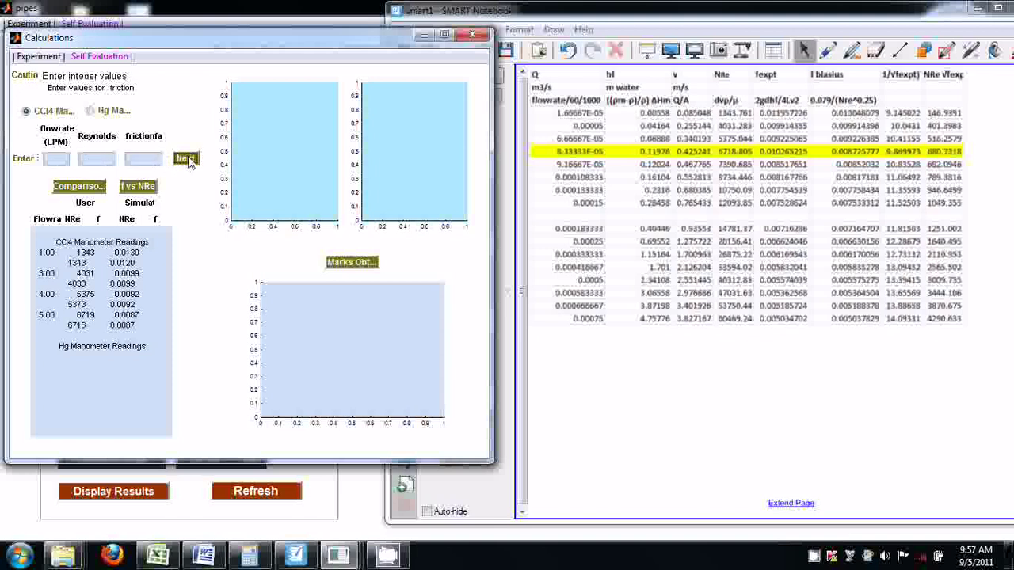
- Select the Hg manometer for the next readings, keeping the Calculations window beside the results table
{"action": "left_click", "coordinate": [444, 35]}
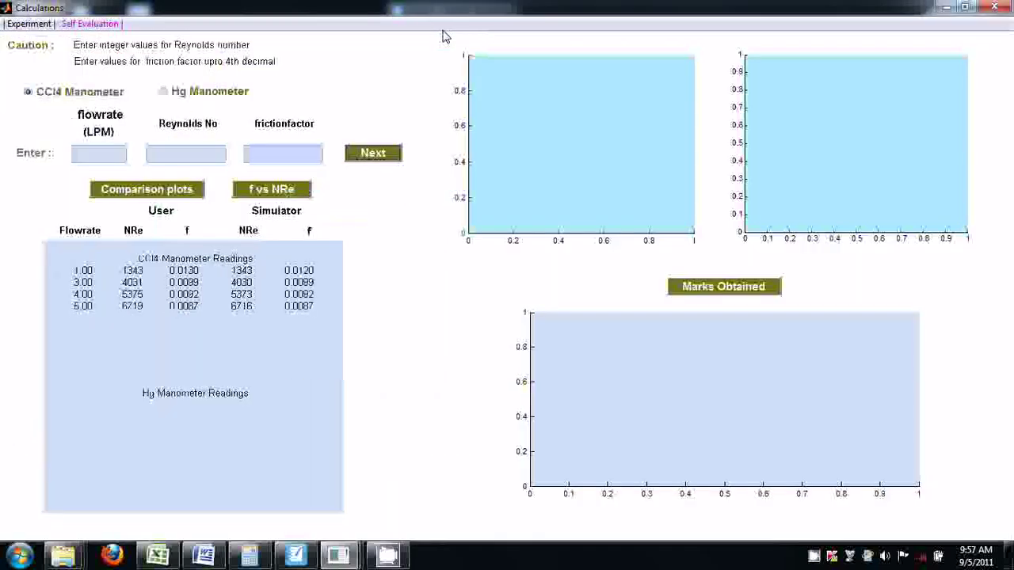
{"action": "left_click", "coordinate": [164, 93]}
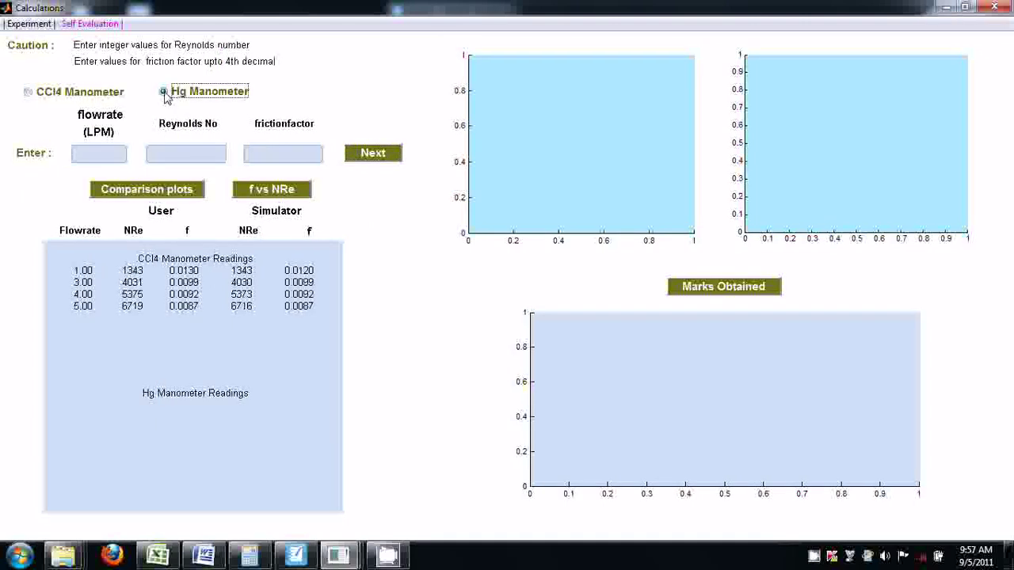
{"action": "left_click", "coordinate": [965, 7]}
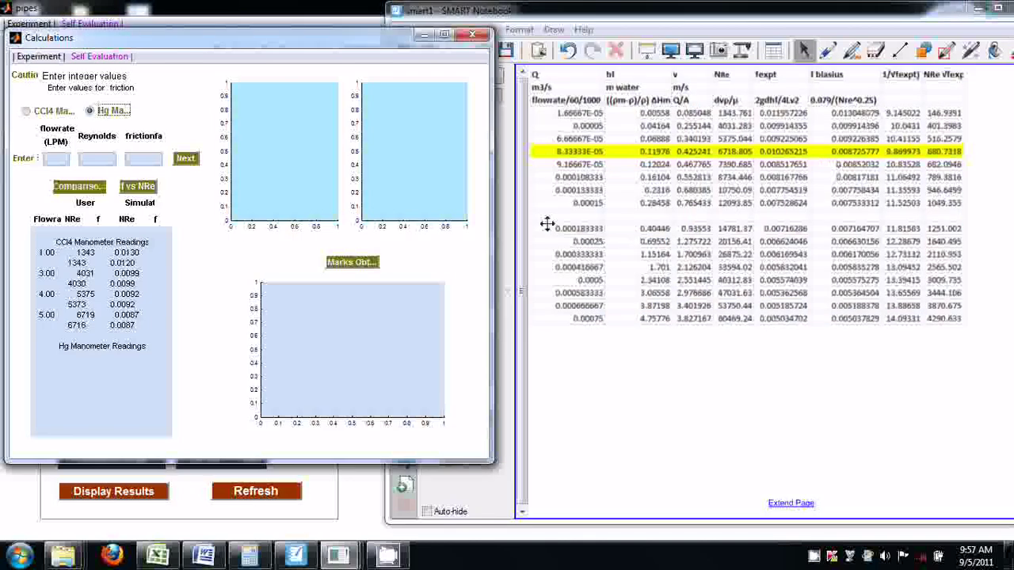
- Submit an Hg reading with flowrate 11 LPM, Reynolds number 14781 and friction factor 0.0072
{"action": "left_click", "coordinate": [60, 157]}
{"action": "type", "text": "11"}
{"action": "left_click", "coordinate": [95, 160]}
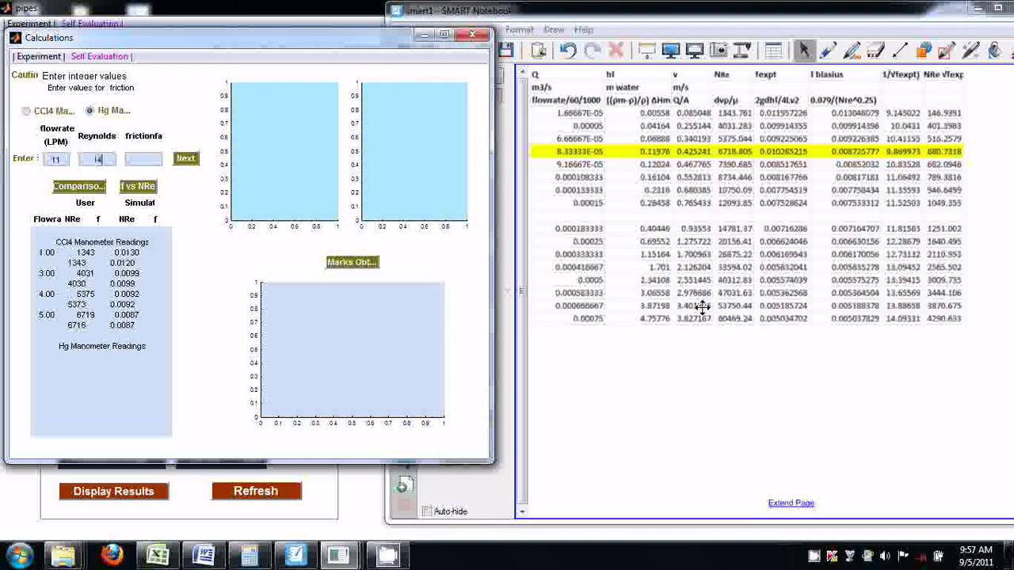
{"action": "type", "text": "781"}
{"action": "left_click", "coordinate": [144, 161]}
{"action": "type", "text": "0.0087"}
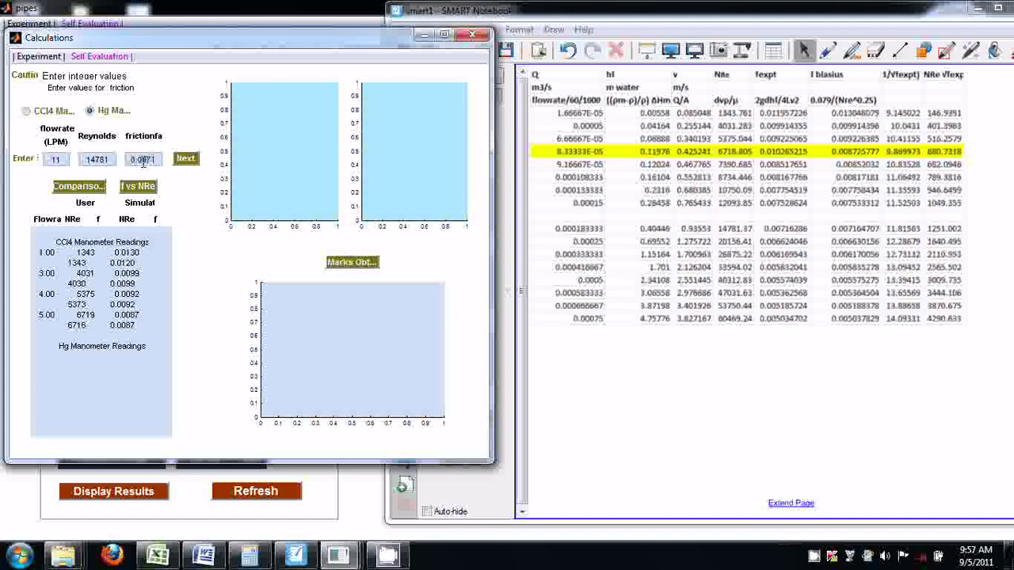
{"action": "type", "text": "1"}
{"action": "left_click", "coordinate": [184, 159]}
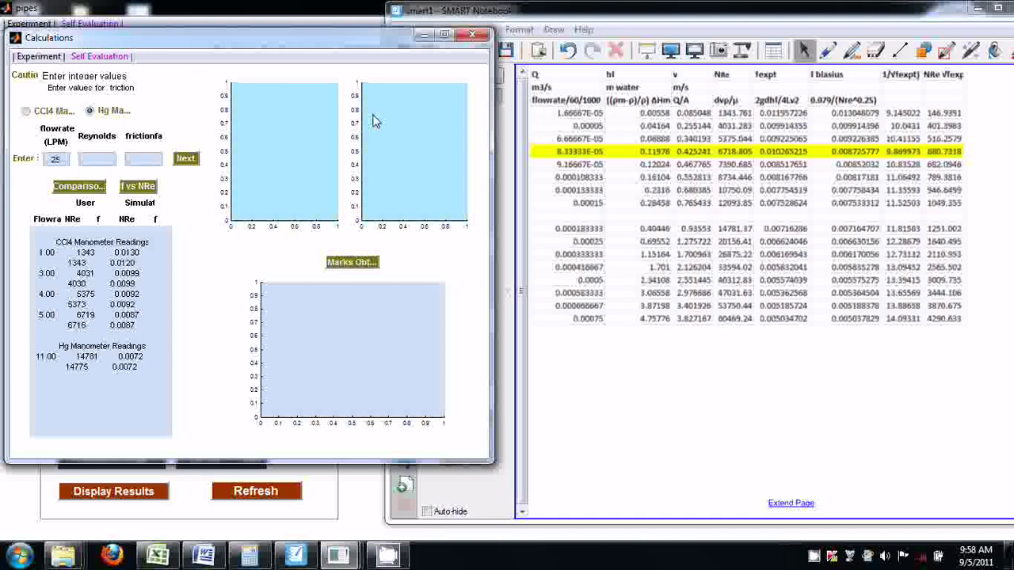
- Submit an Hg reading with flowrate 25 LPM, Reynolds number 33594 and friction factor 0.0058, and maximize the Calculations window
{"action": "left_click", "coordinate": [107, 160]}
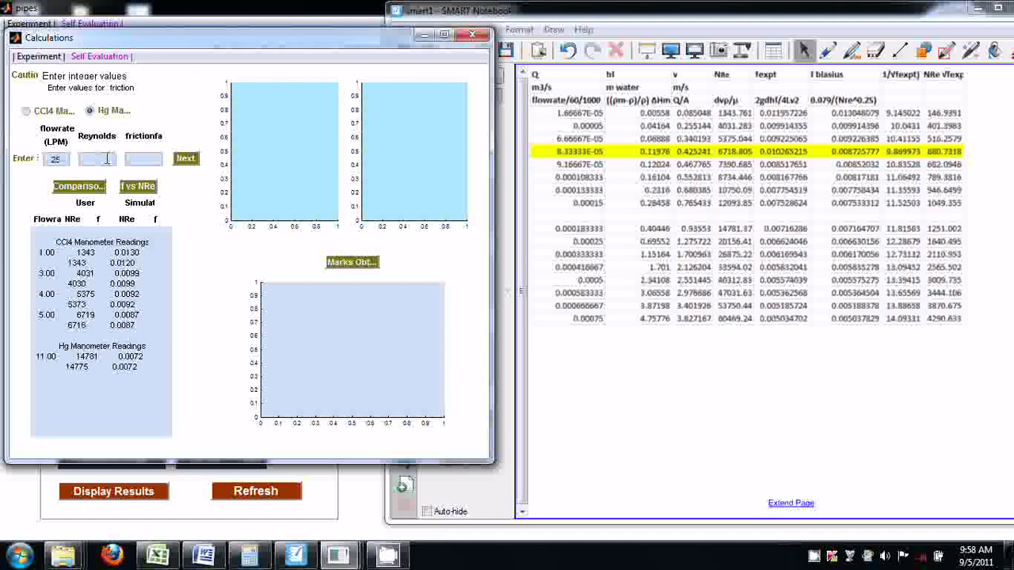
{"action": "type", "text": "33594"}
{"action": "left_click", "coordinate": [149, 159]}
{"action": "type", "text": "0.005"}
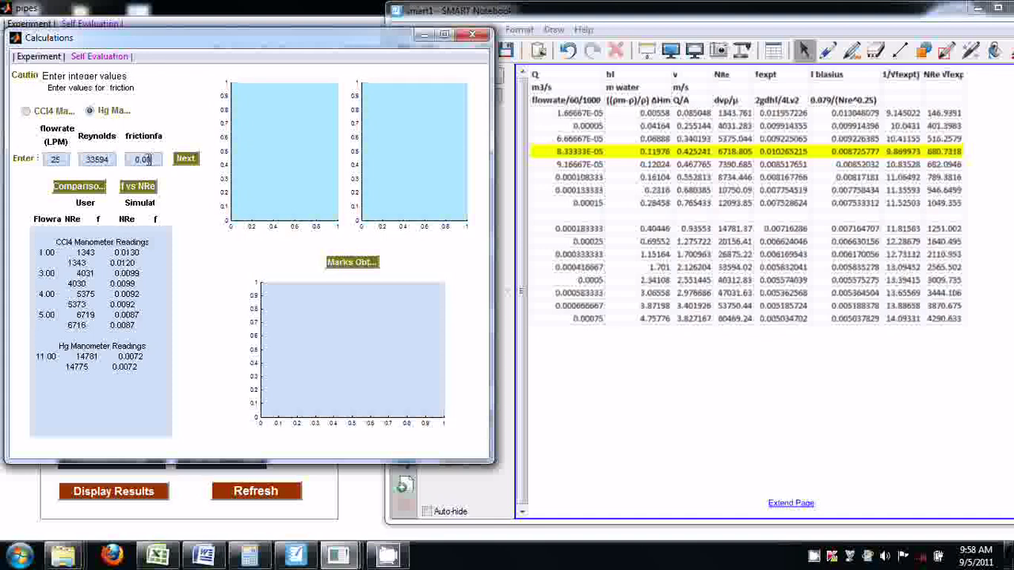
{"action": "type", "text": "8"}
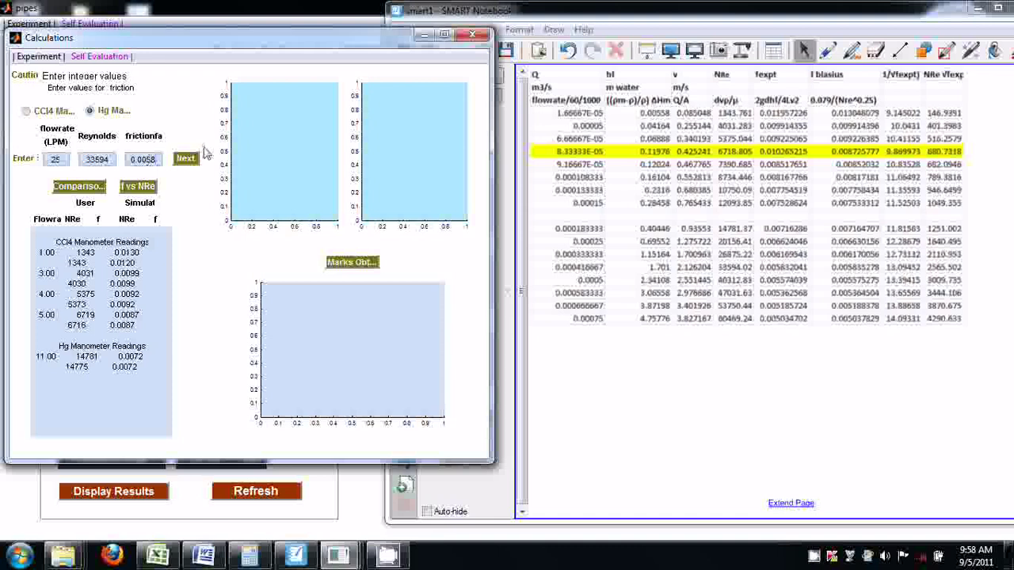
{"action": "left_click", "coordinate": [187, 159]}
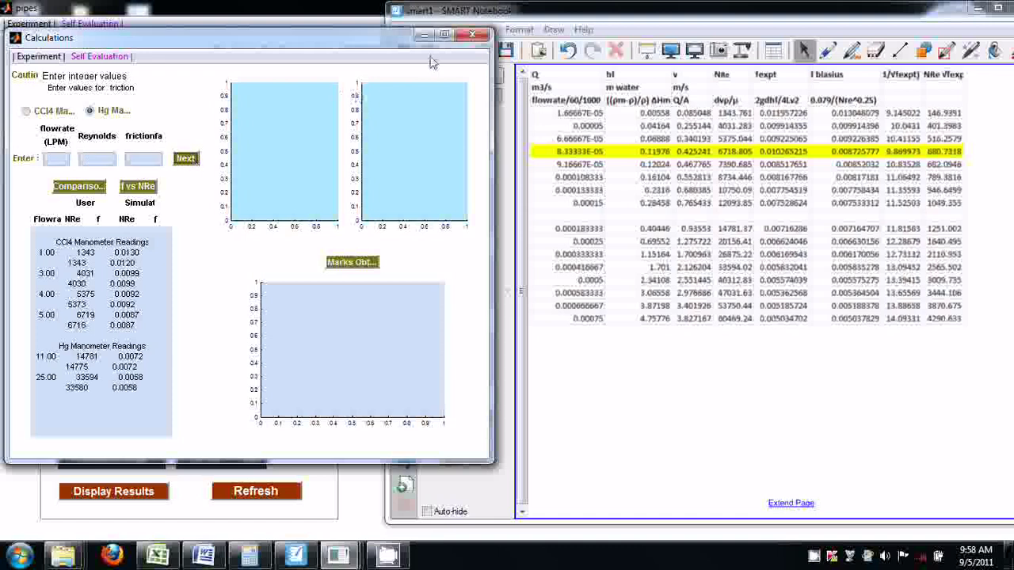
{"action": "left_click", "coordinate": [445, 37]}
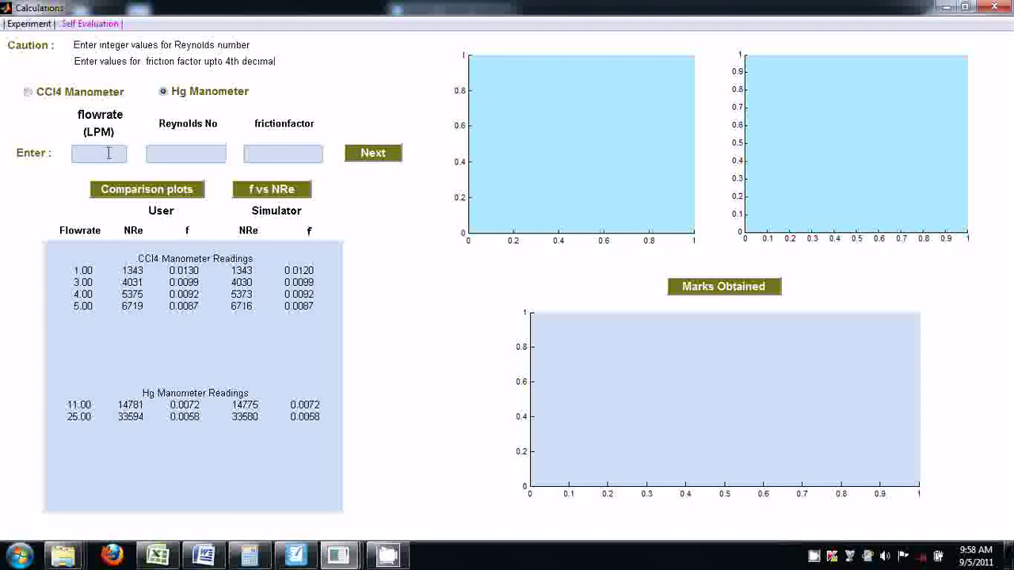
- Try to enter a flowrate of 6 LPM for the Hg manometer and dismiss the error dialogs
{"action": "type", "text": "6"}
{"action": "left_click", "coordinate": [179, 155]}
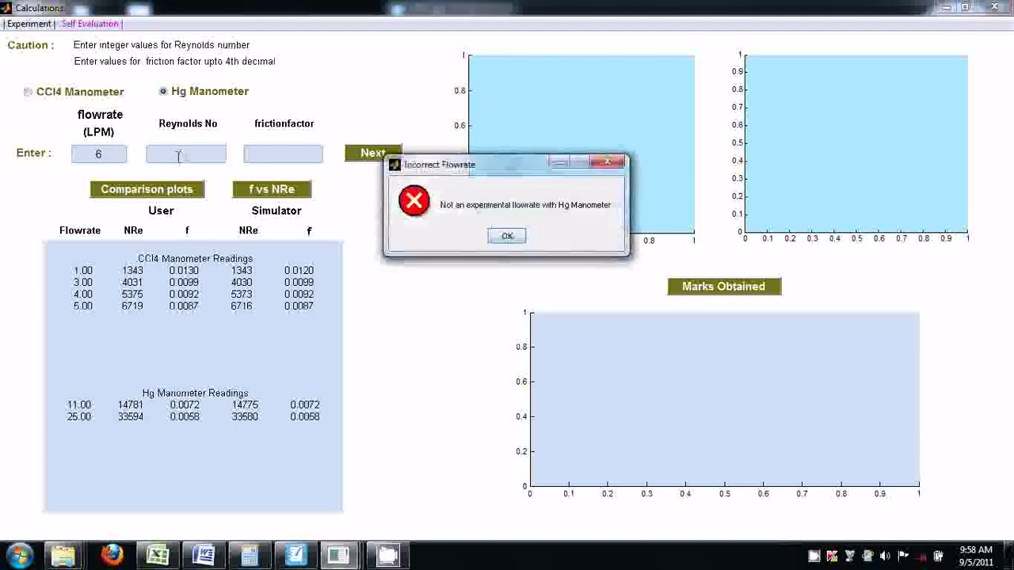
{"action": "left_click", "coordinate": [505, 237]}
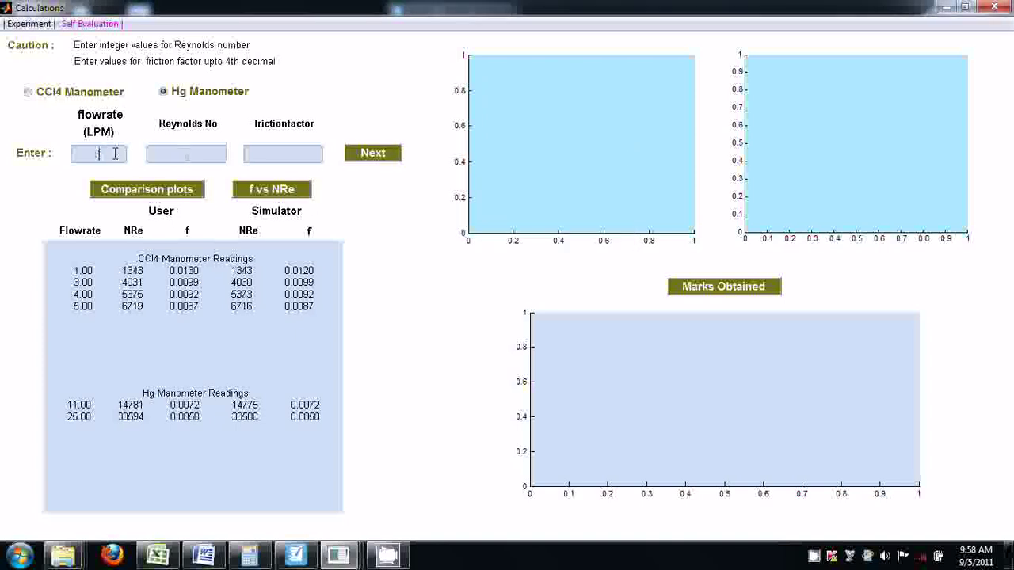
{"action": "left_click", "coordinate": [177, 195]}
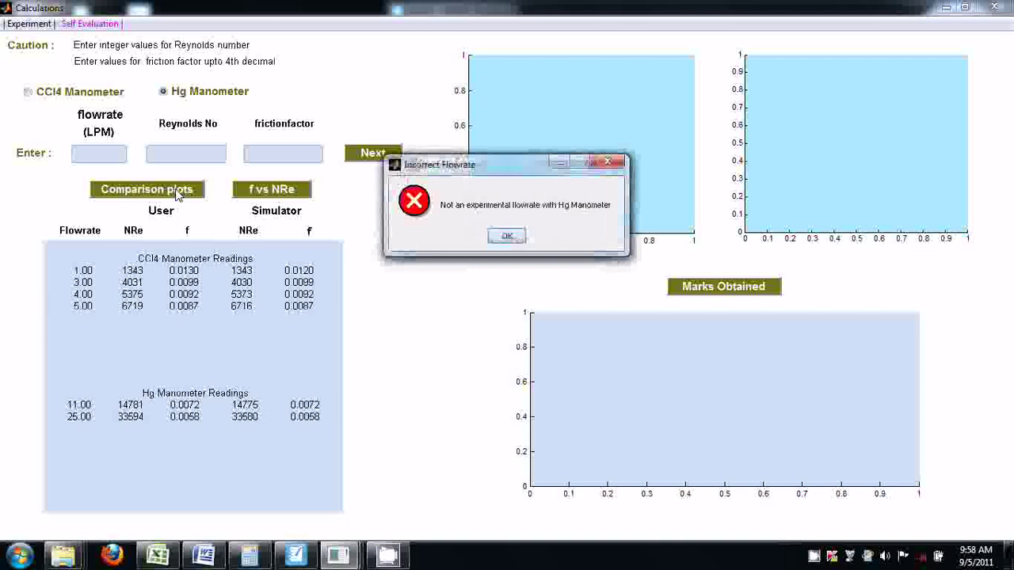
{"action": "left_click", "coordinate": [608, 163]}
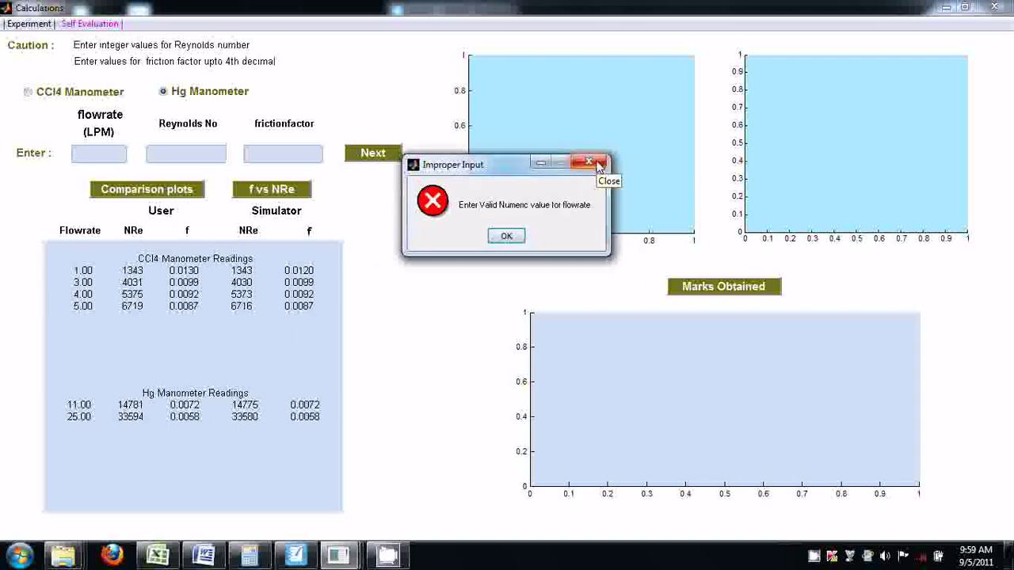
{"action": "left_click", "coordinate": [604, 164]}
- Generate the comparison plots and the f vs NRe plot from the submitted readings, and display the marks obtained
{"action": "left_click", "coordinate": [162, 194]}
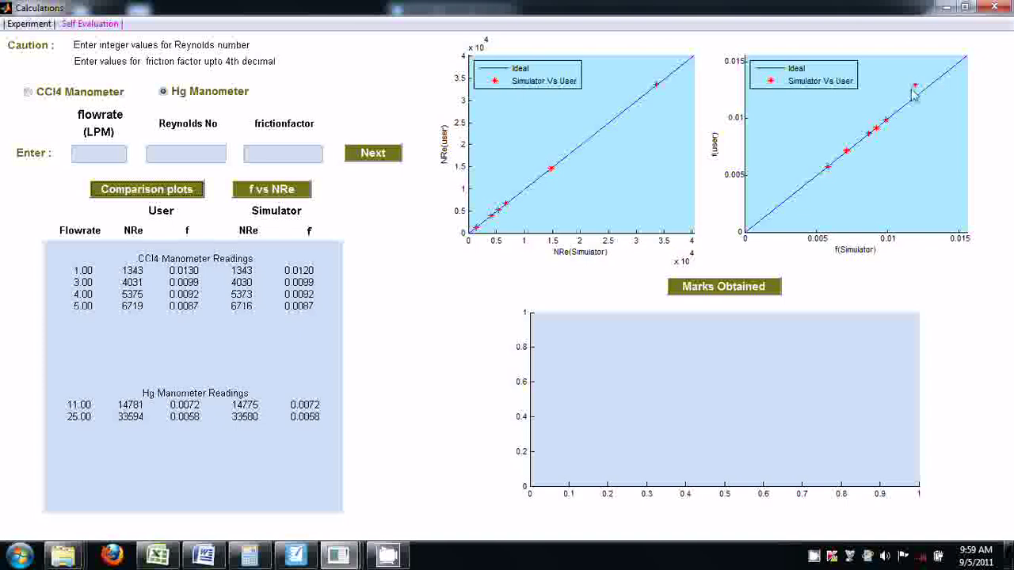
{"action": "left_click", "coordinate": [290, 192]}
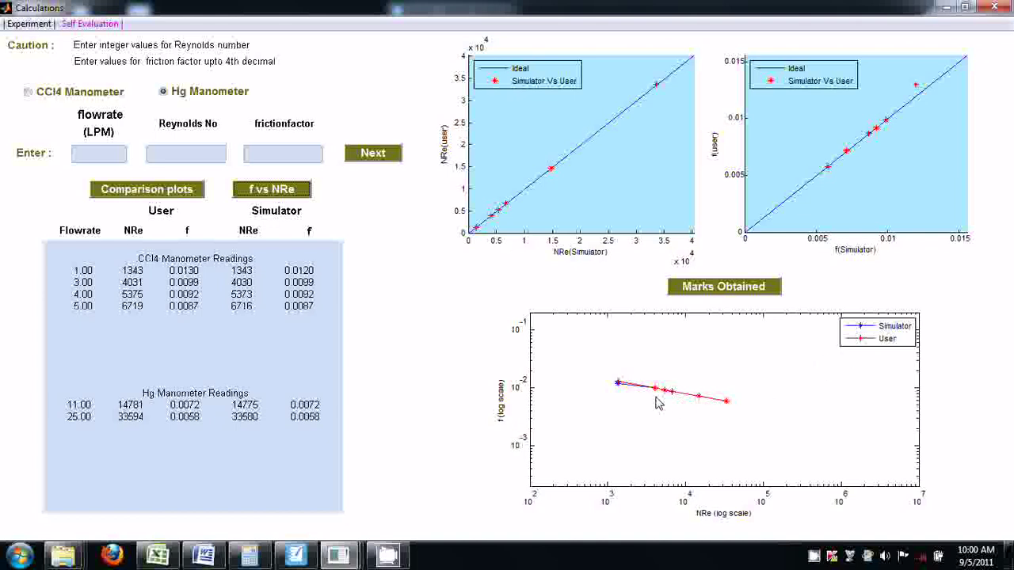
{"action": "left_click", "coordinate": [740, 292]}
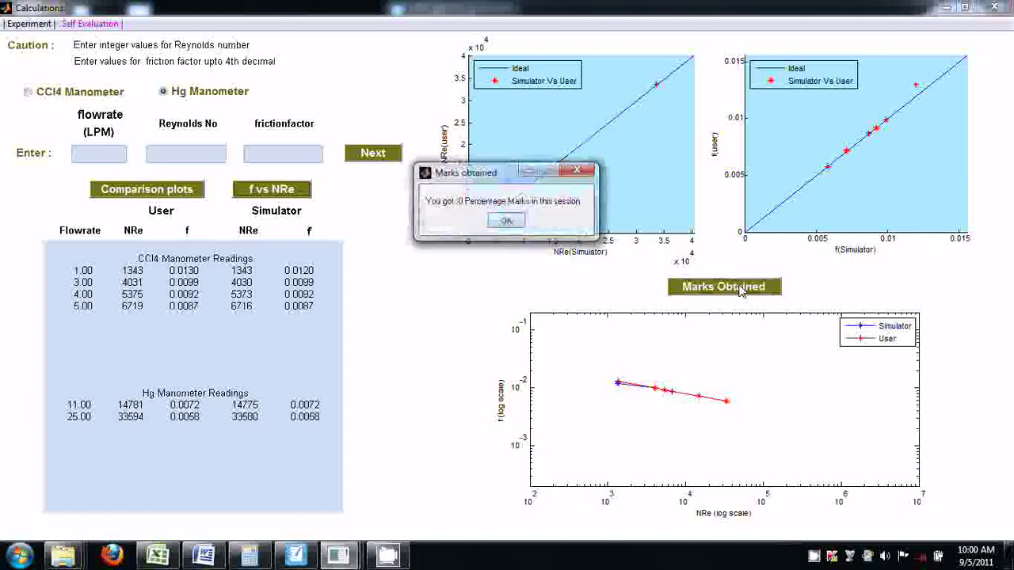